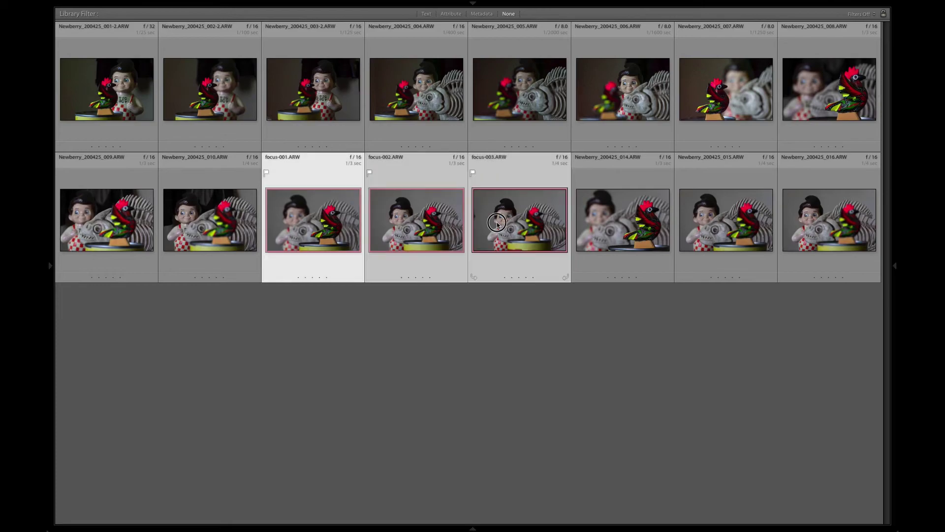
# Send the selected focus shots from Lightroom to Photoshop with Edit In > Open as Layers in Photoshop
pyautogui.rightClick(414, 211)
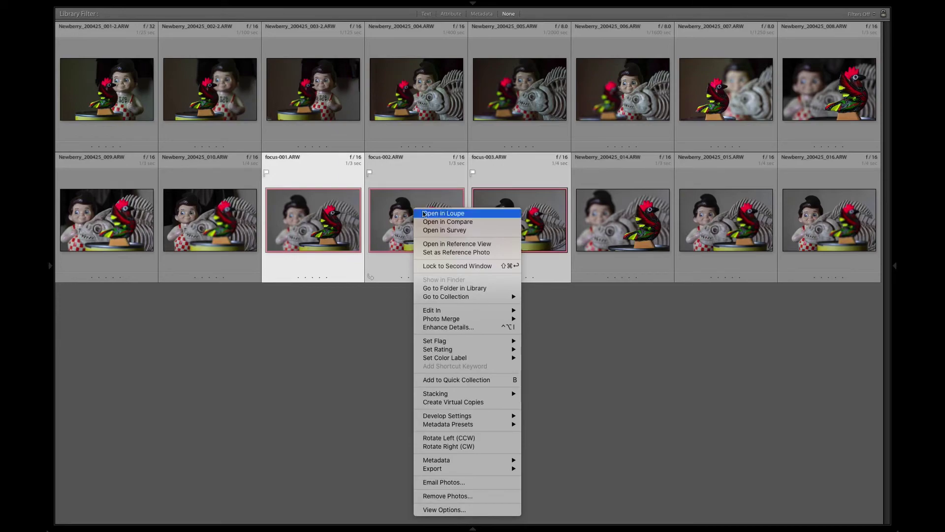
pyautogui.moveTo(474, 309)
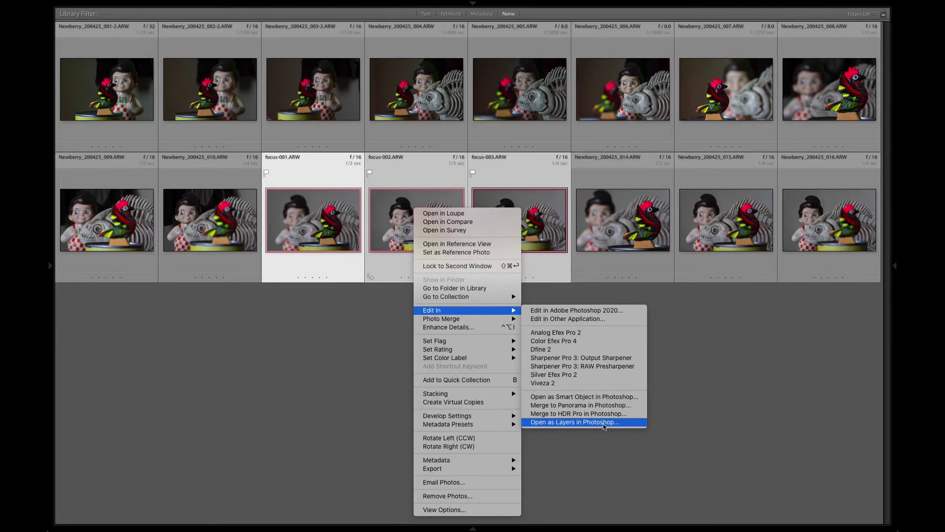
pyautogui.click(628, 423)
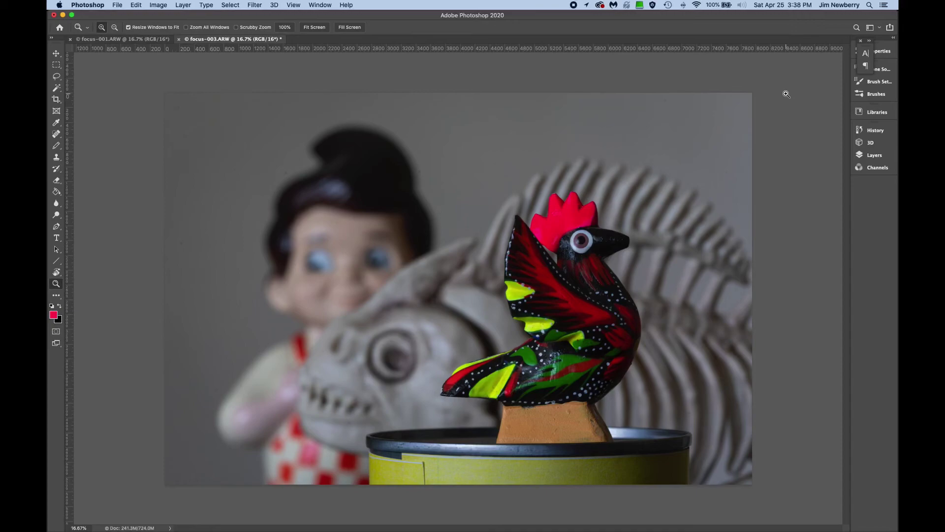
# In the Layers panel, toggle focus-001 and focus-002 visibility to compare each shot's focus, ending with all visible
pyautogui.click(877, 156)
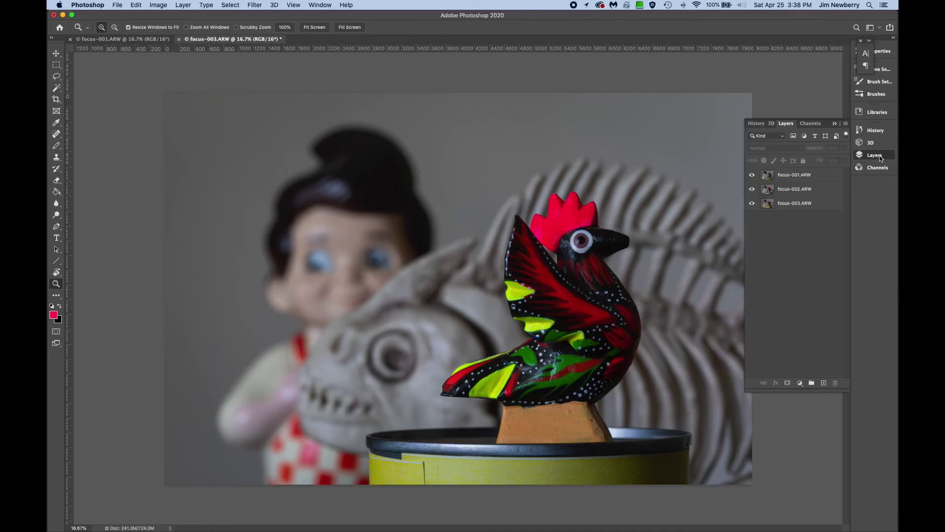
pyautogui.click(752, 175)
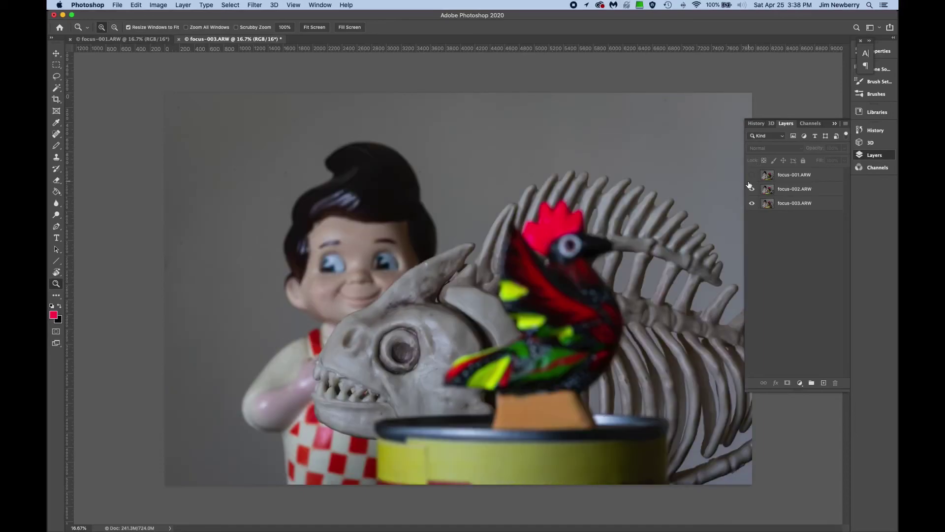
pyautogui.click(751, 189)
pyautogui.click(751, 188)
pyautogui.click(751, 175)
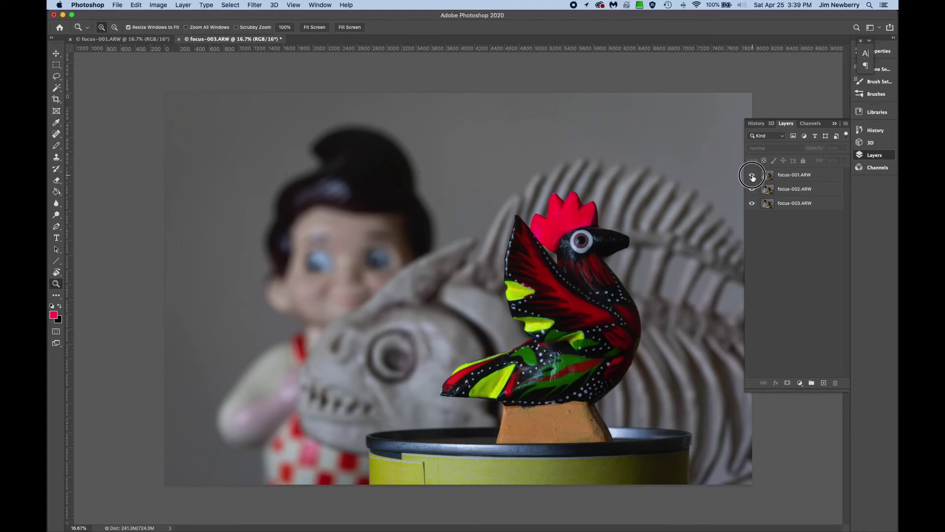
pyautogui.click(752, 176)
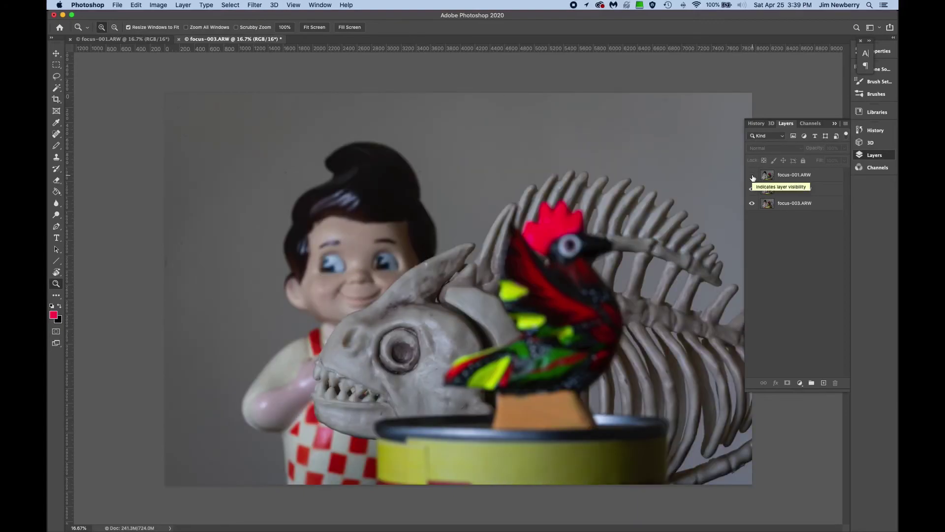
pyautogui.click(752, 176)
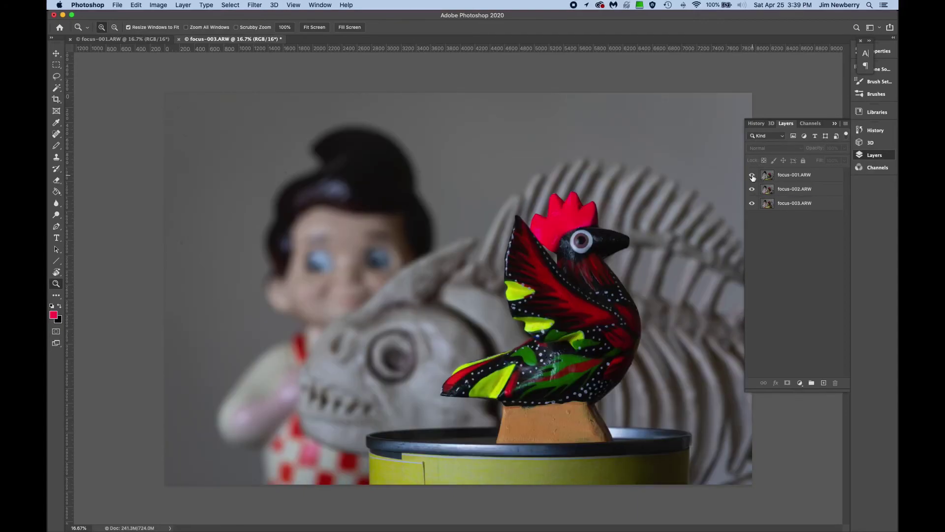
pyautogui.click(752, 175)
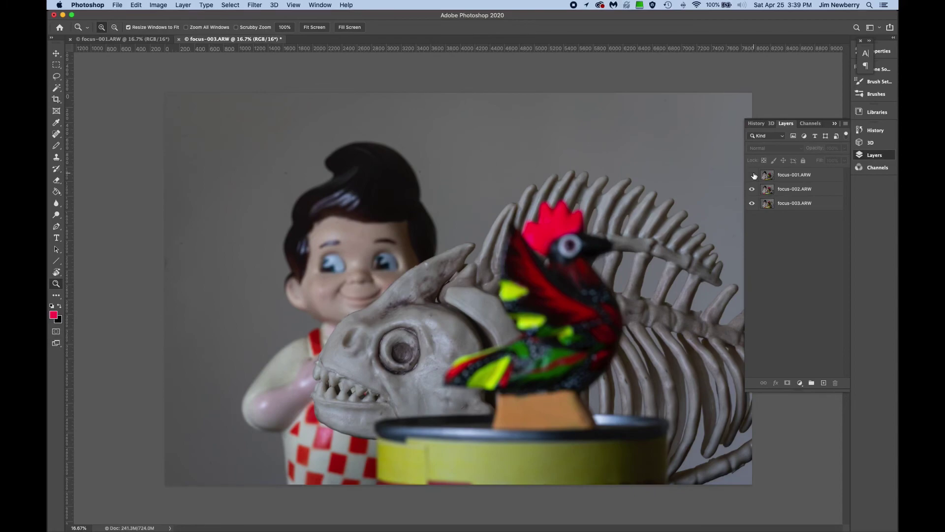
pyautogui.click(753, 175)
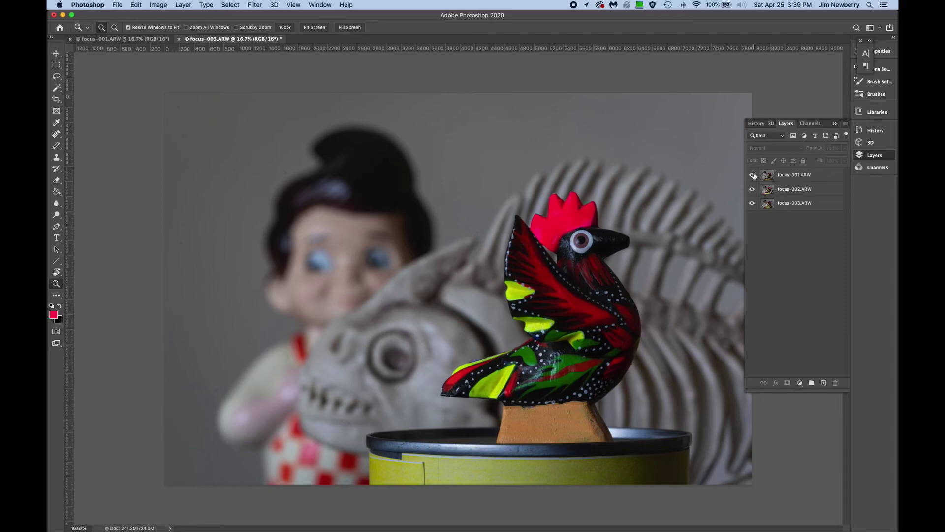
# Select all three focus layers, auto-align them with Auto projection, and hide the top layers to check
pyautogui.click(795, 176)
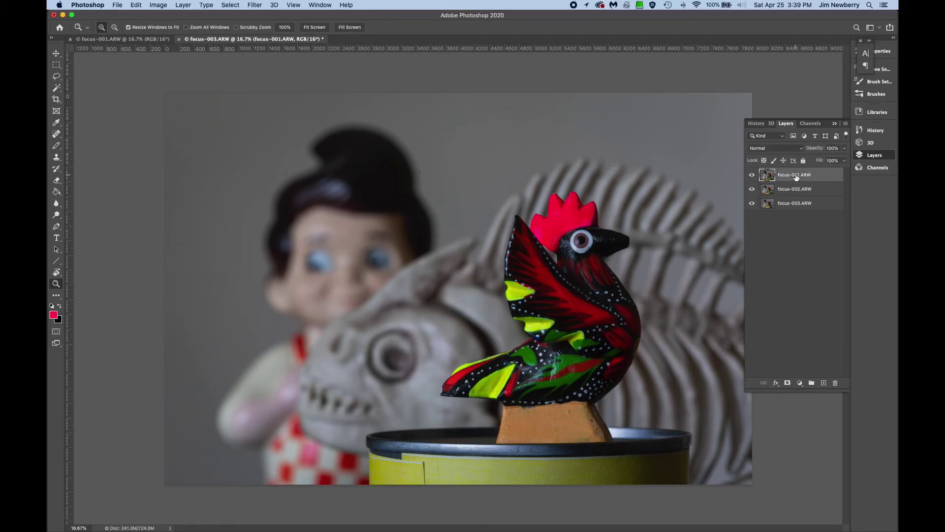
pyautogui.keyDown('shift'); pyautogui.click(795, 204); pyautogui.keyUp('shift')
pyautogui.click(136, 5)
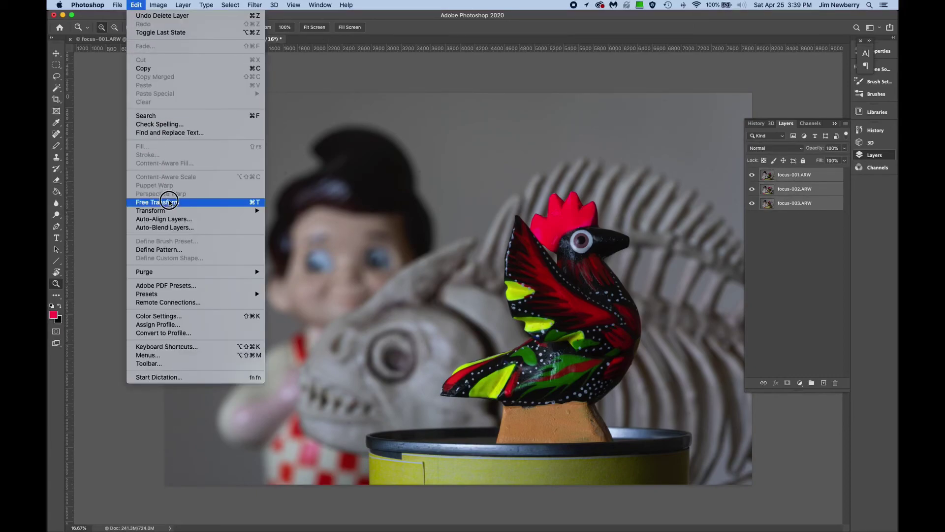
pyautogui.click(196, 224)
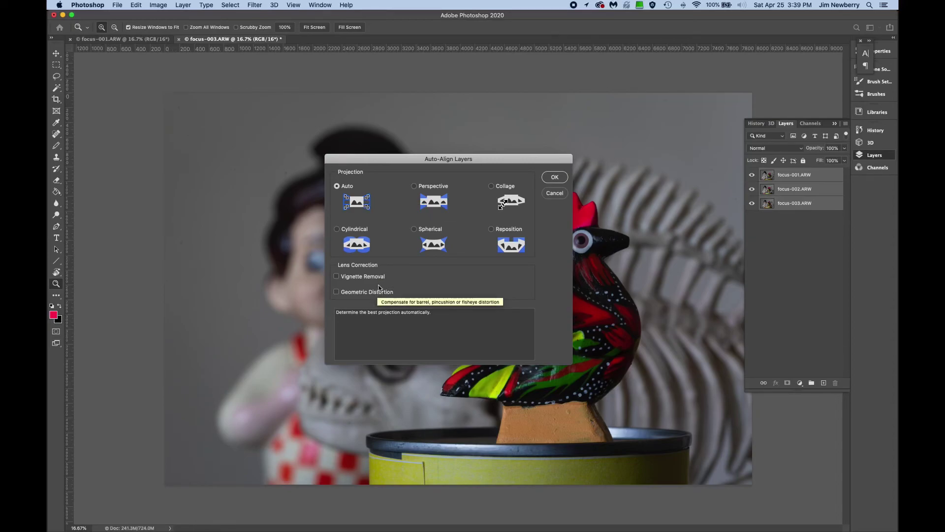
pyautogui.click(553, 179)
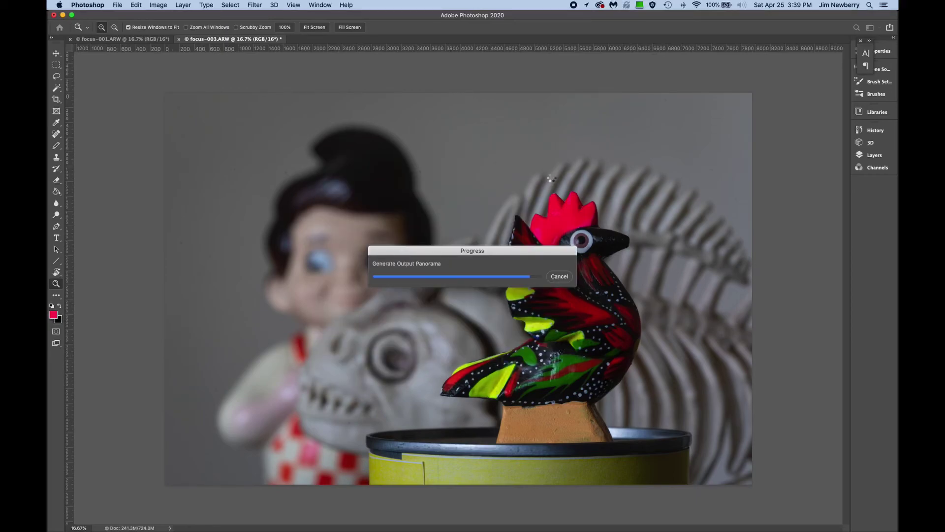
pyautogui.click(752, 176)
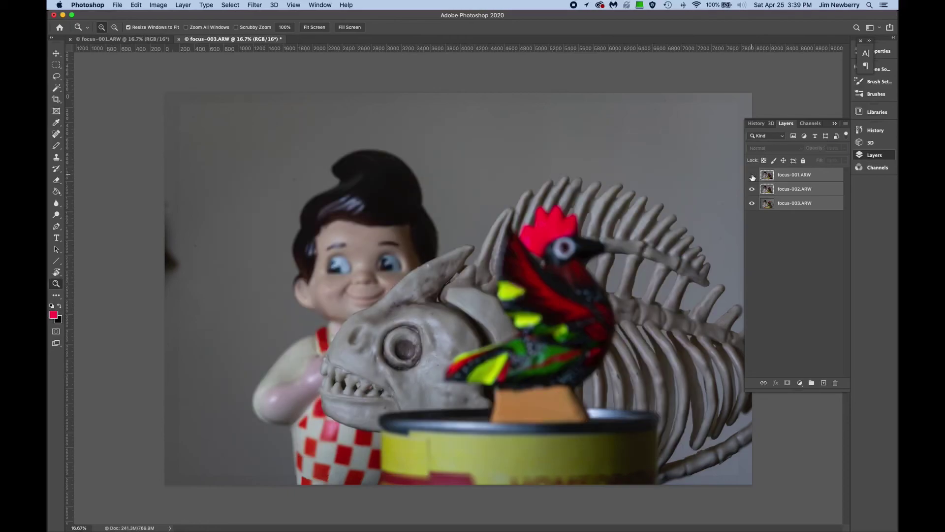
pyautogui.click(751, 189)
# Make focus-002 and focus-001 visible again, comparing the aligned focus by toggling focus-001
pyautogui.click(752, 190)
pyautogui.click(752, 175)
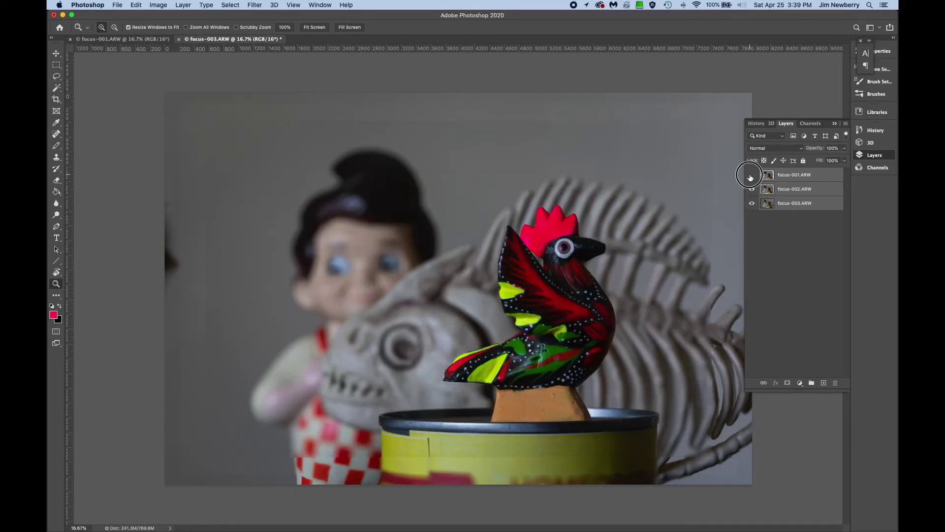
pyautogui.click(752, 175)
pyautogui.click(751, 175)
# Auto-blend the aligned layers as Stack Images with Seamless Tones and Colors
pyautogui.click(132, 3)
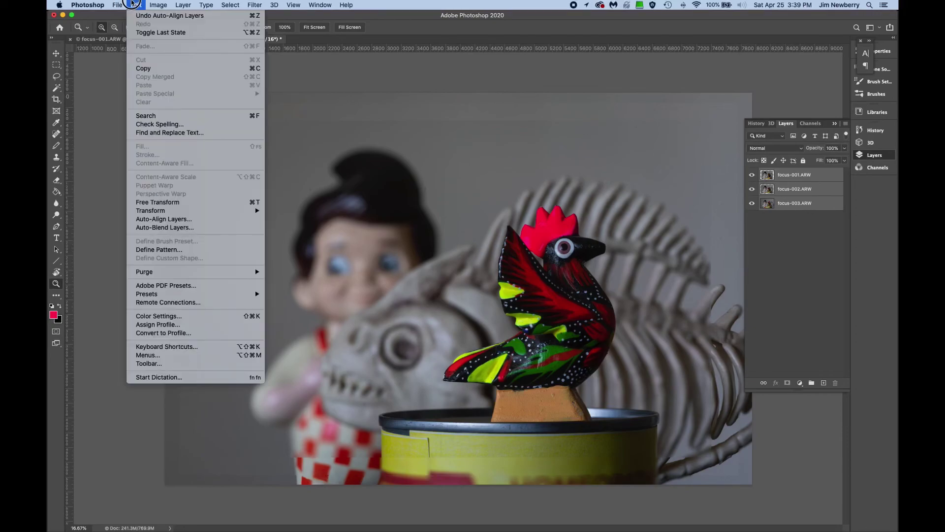
pyautogui.click(215, 229)
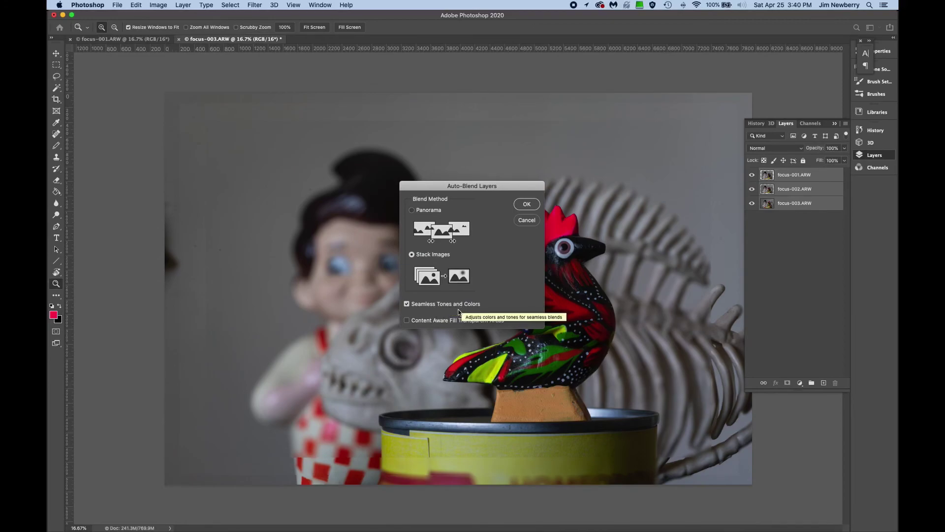
pyautogui.click(524, 205)
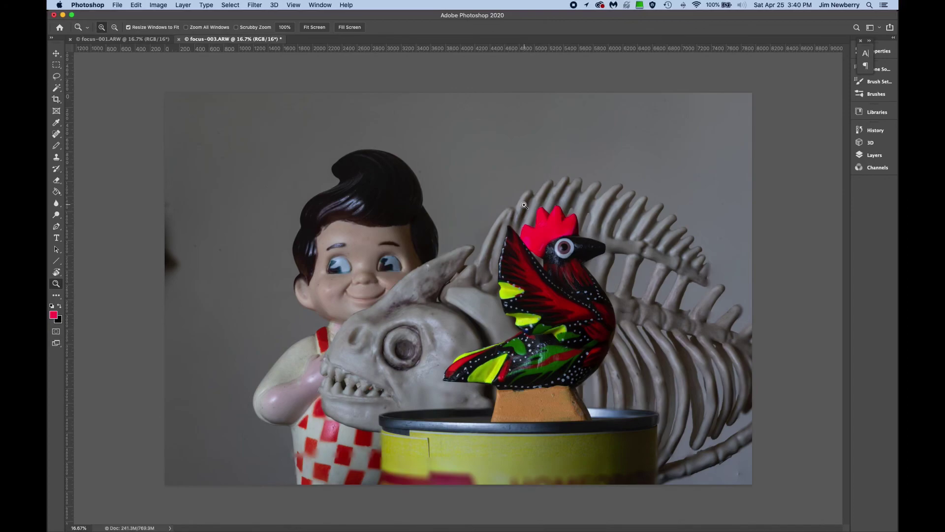
# Zoom into the stacked image and toggle undo/redo to compare it with a single shot
pyautogui.click(492, 248)
pyautogui.scroll(-2, 493, 246)
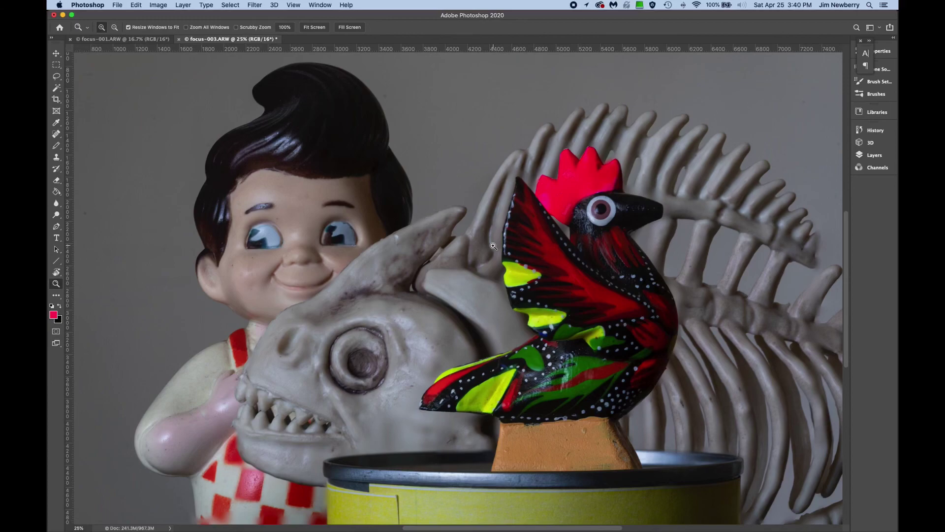
pyautogui.press('super+z')
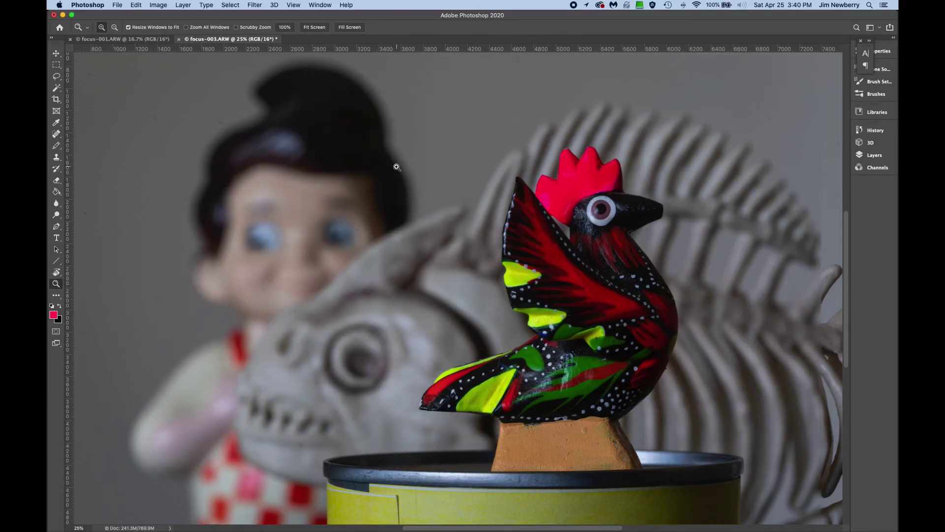
pyautogui.press('super+shift+z')
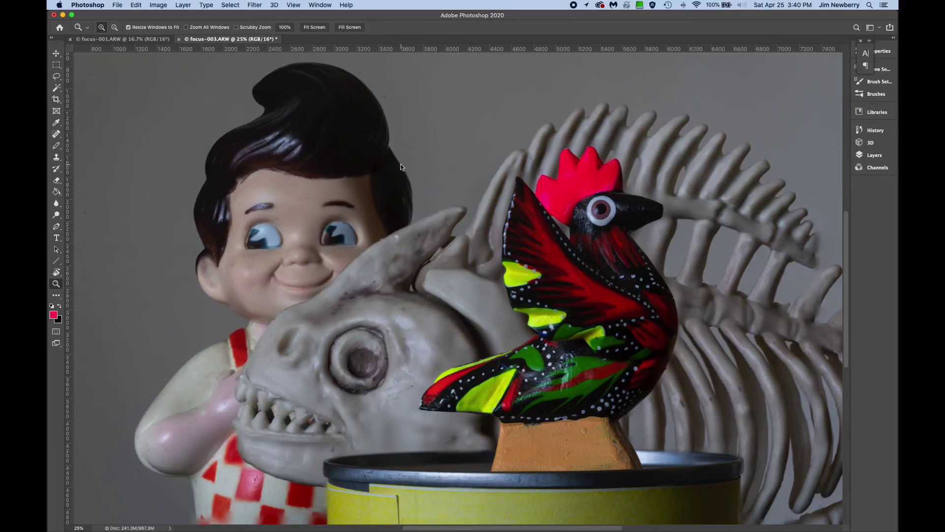
pyautogui.press('super+z')
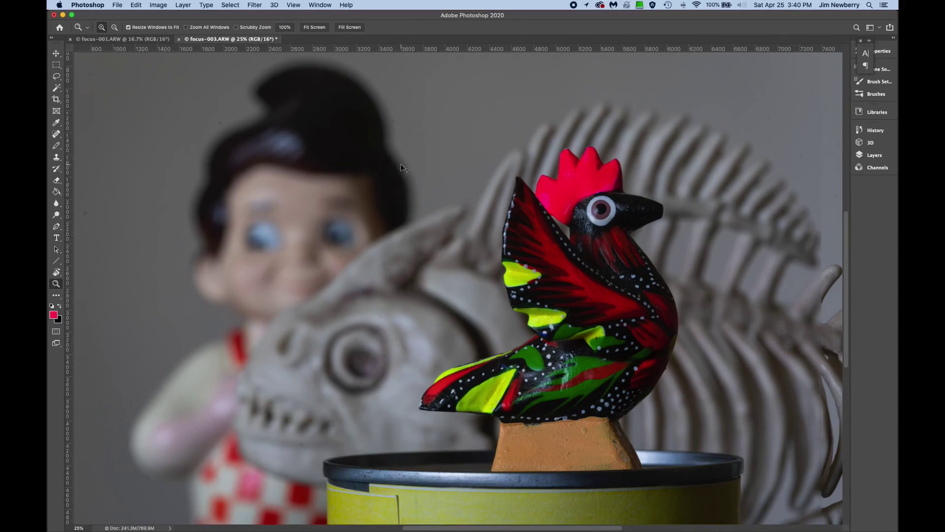
pyautogui.press('super+shift+z')
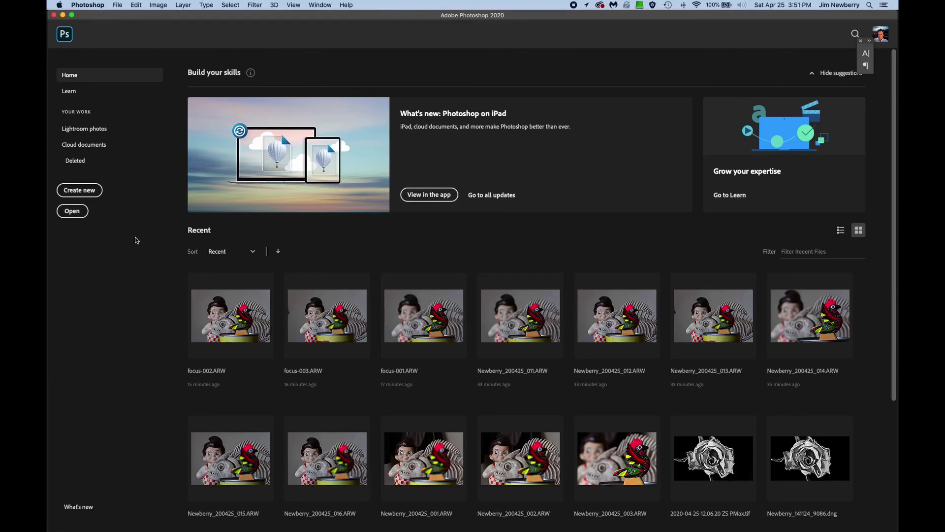
# Load focus-001 to focus-003.tif into a layer stack with Attempt to Automatically Align enabled
pyautogui.click(121, 5)
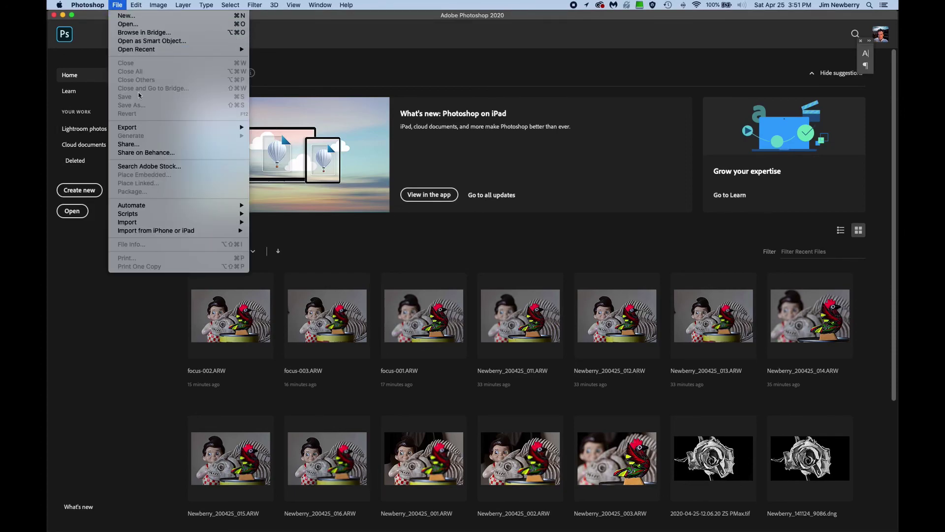
pyautogui.moveTo(152, 213)
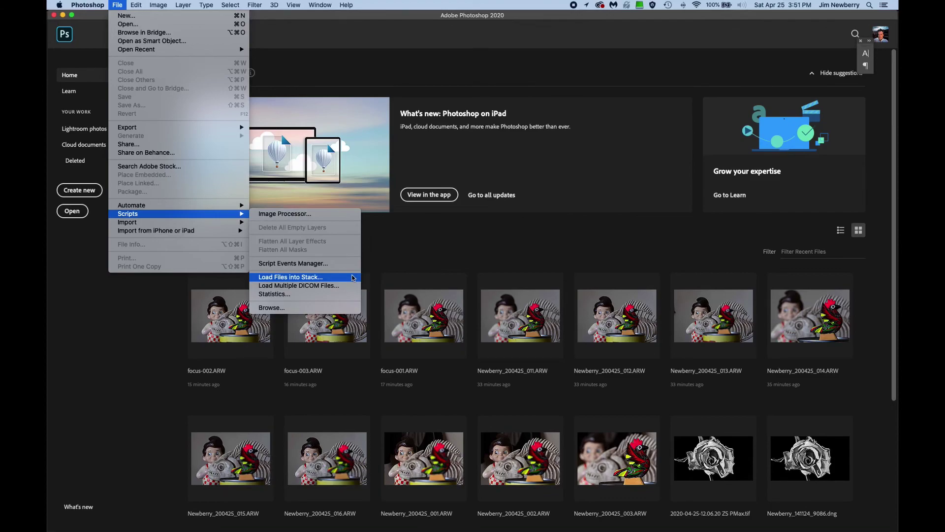
pyautogui.click(353, 277)
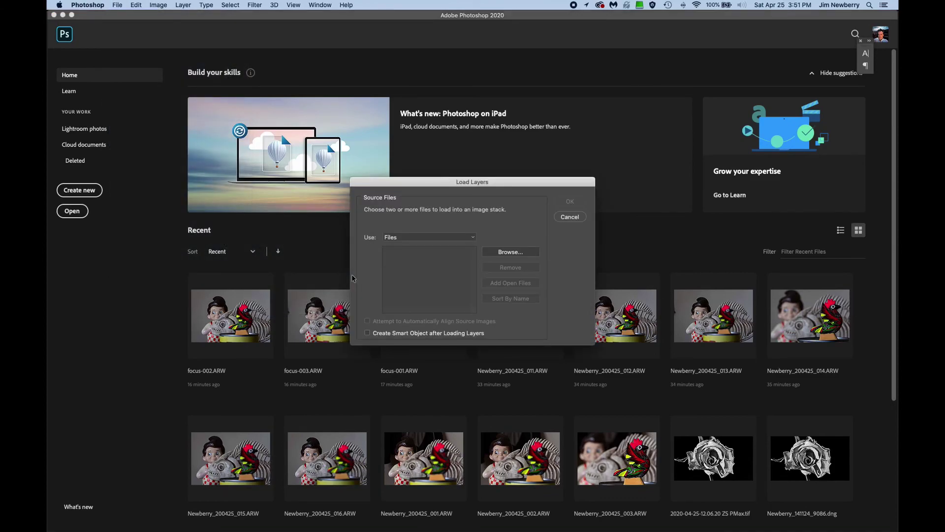
pyautogui.click(515, 252)
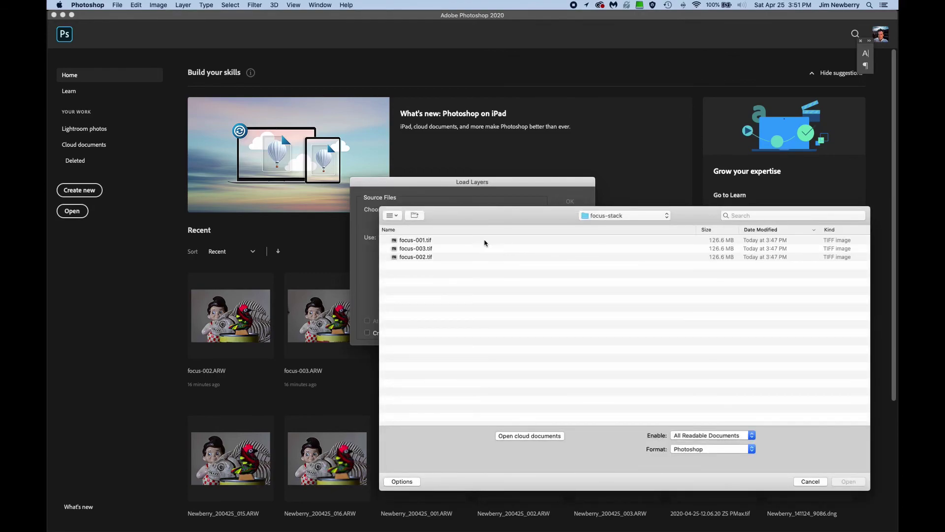
pyautogui.click(485, 240)
pyautogui.press('super+a')
pyautogui.click(843, 482)
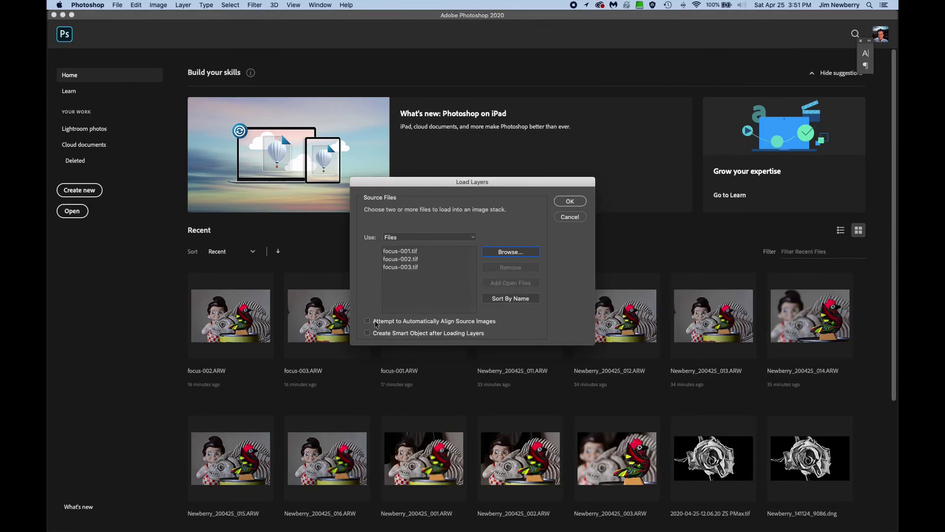
pyautogui.click(376, 323)
pyautogui.click(569, 202)
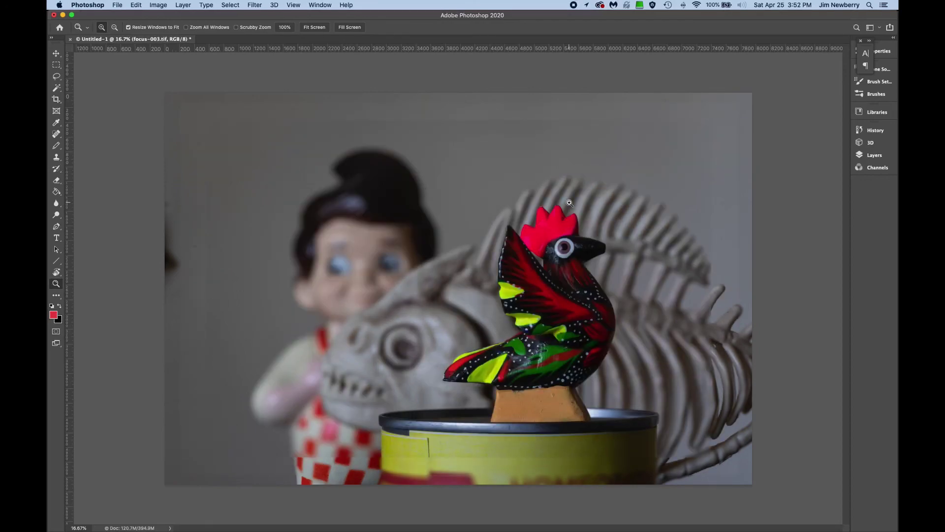
# Select all three TIFF layers and auto-blend them as Stack Images
pyautogui.click(870, 155)
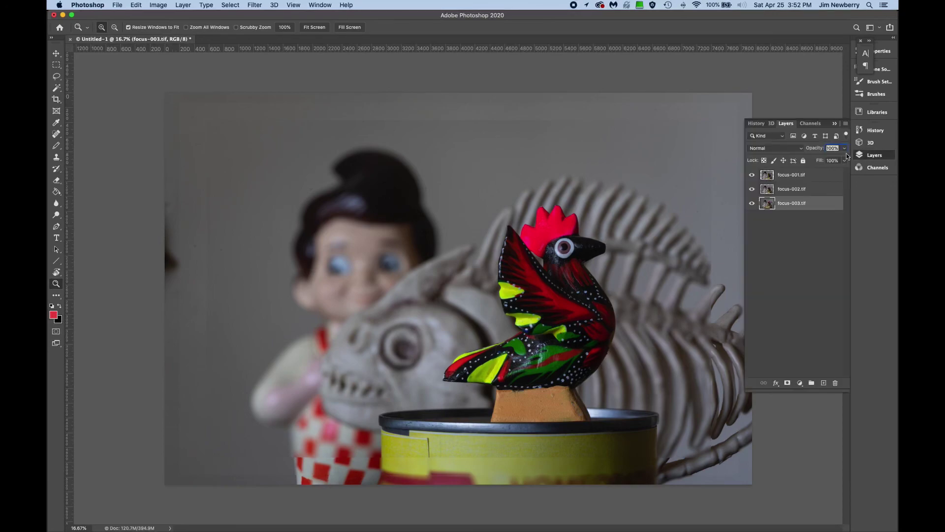
pyautogui.keyDown('shift'); pyautogui.click(805, 178); pyautogui.keyUp('shift')
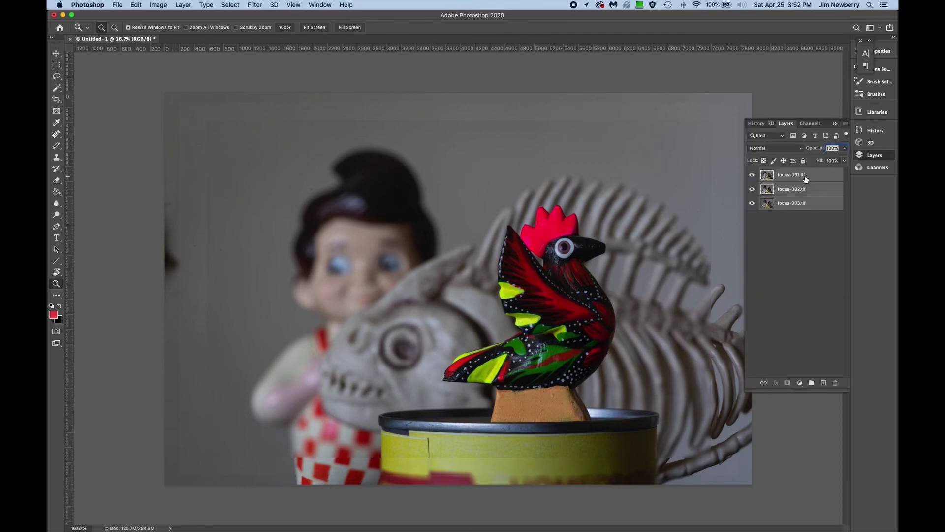
pyautogui.click(135, 5)
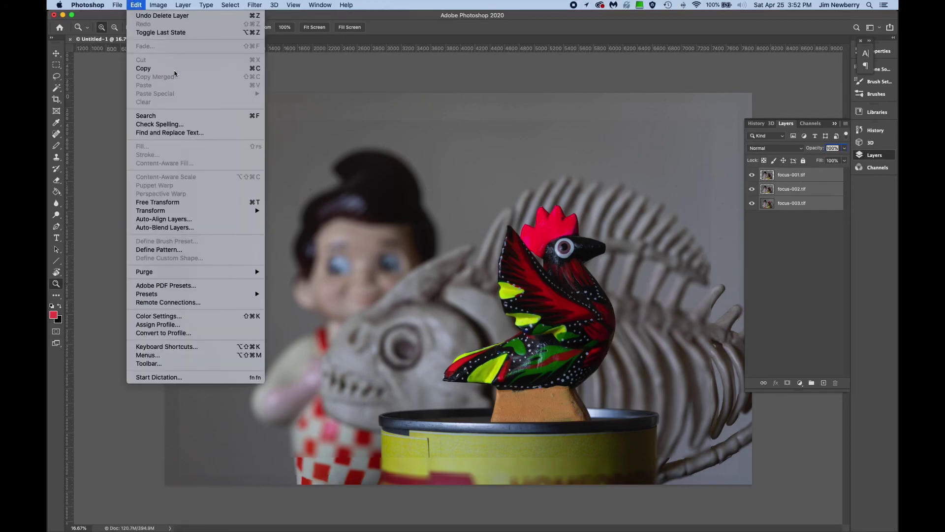
pyautogui.click(213, 227)
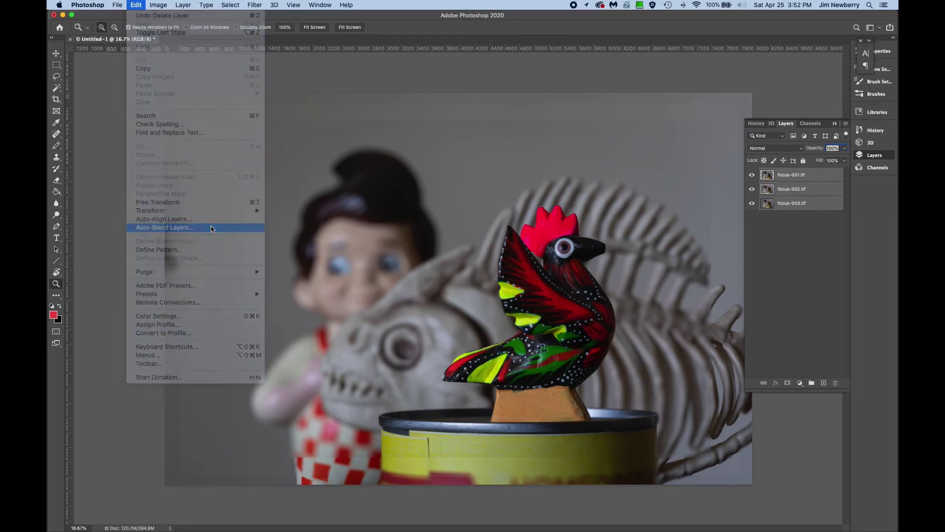
pyautogui.click(524, 205)
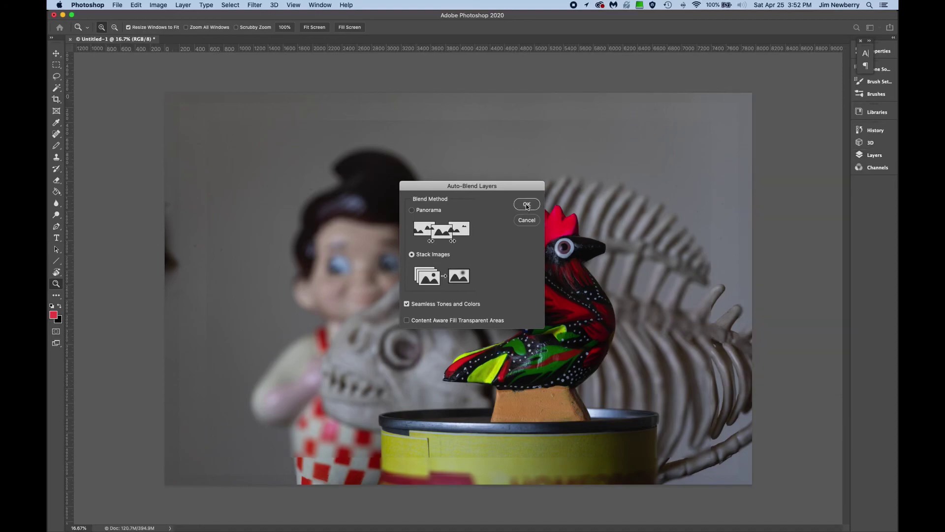